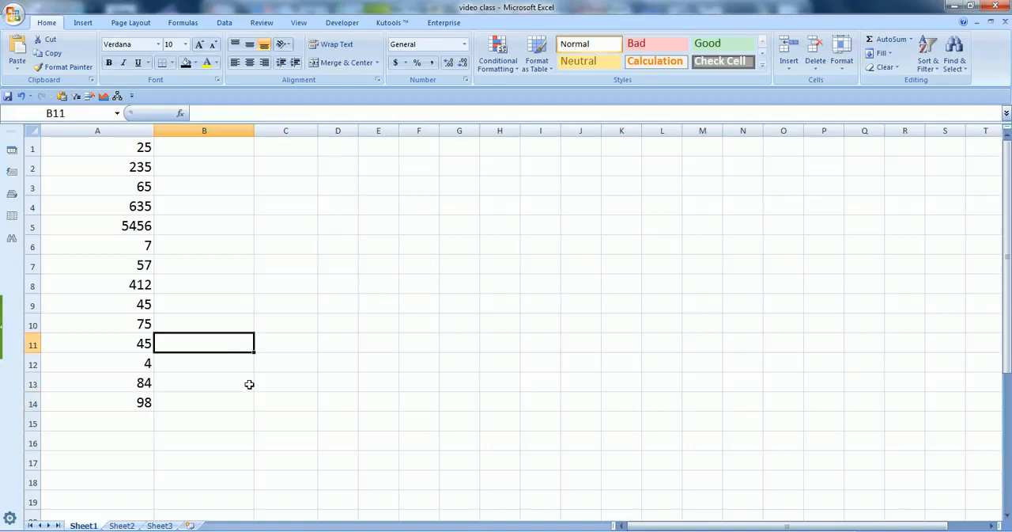
# Step: Sort the numbers in column A from largest to smallest
pyautogui.click(142, 150)
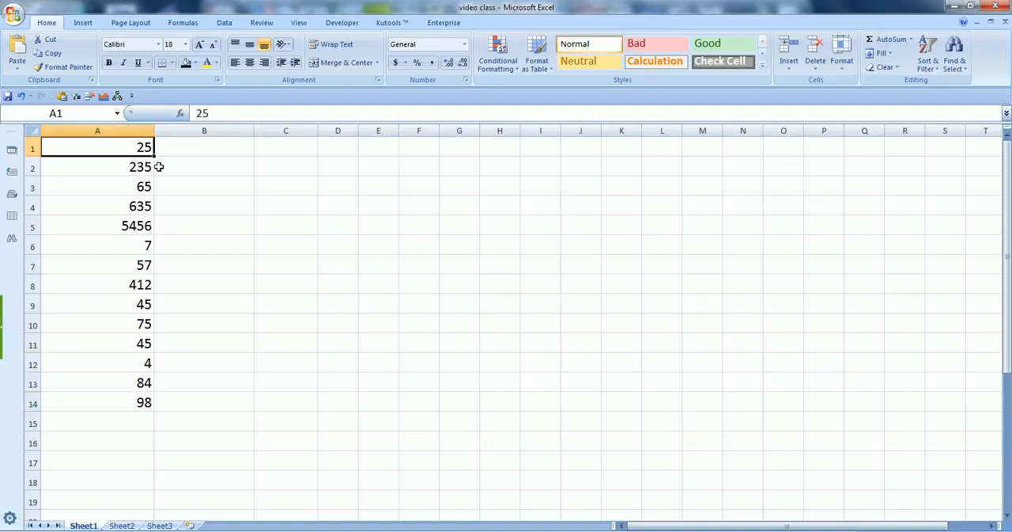
pyautogui.click(230, 24)
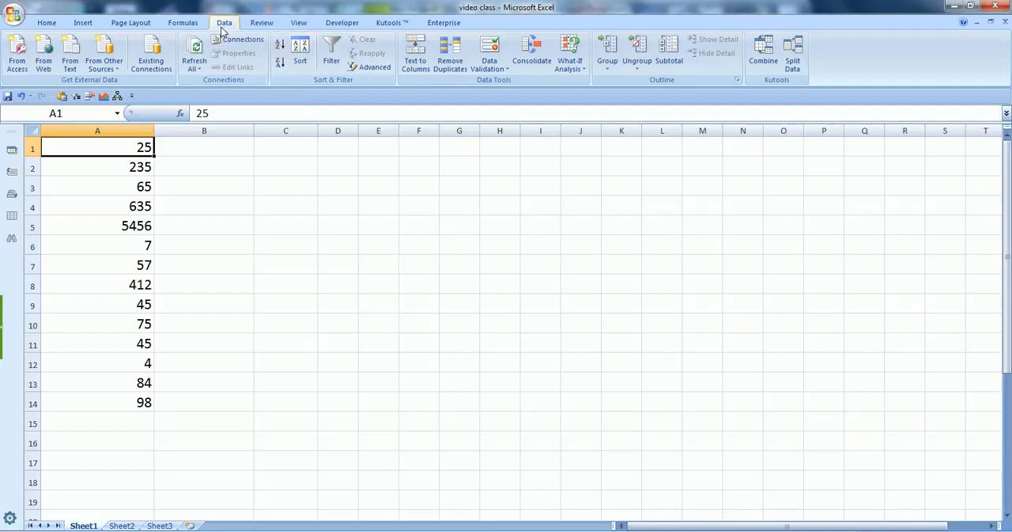
pyautogui.click(280, 63)
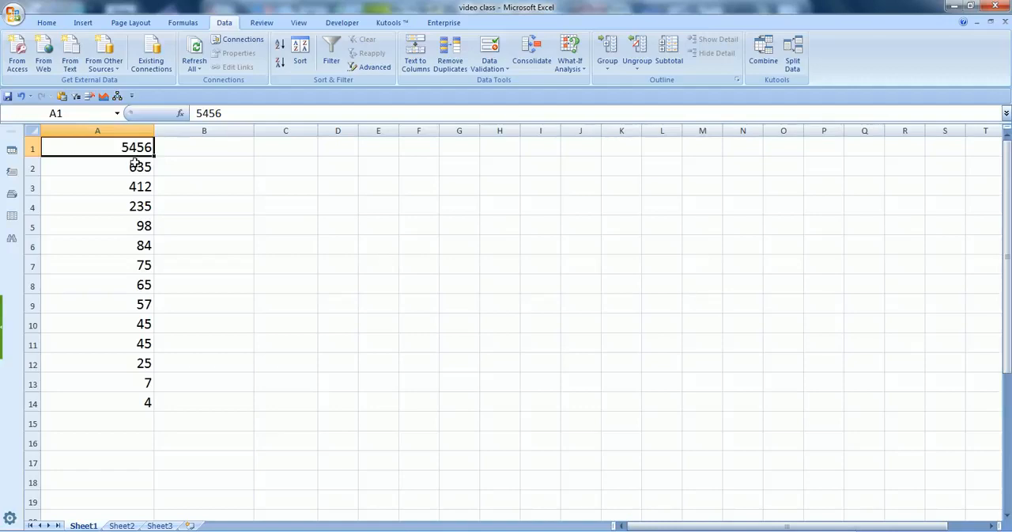
# Step: Sort the numbers in column A from smallest to largest
pyautogui.click(148, 404)
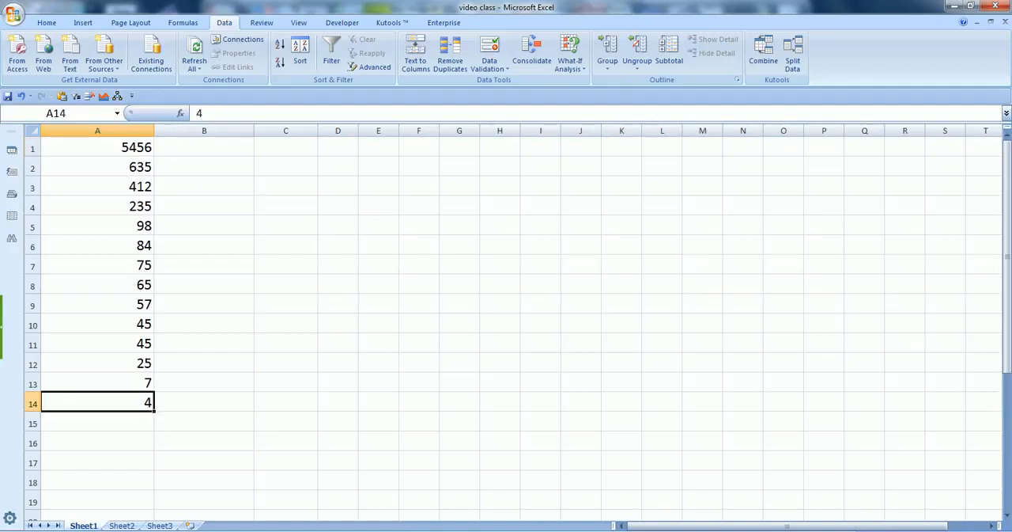
pyautogui.click(279, 49)
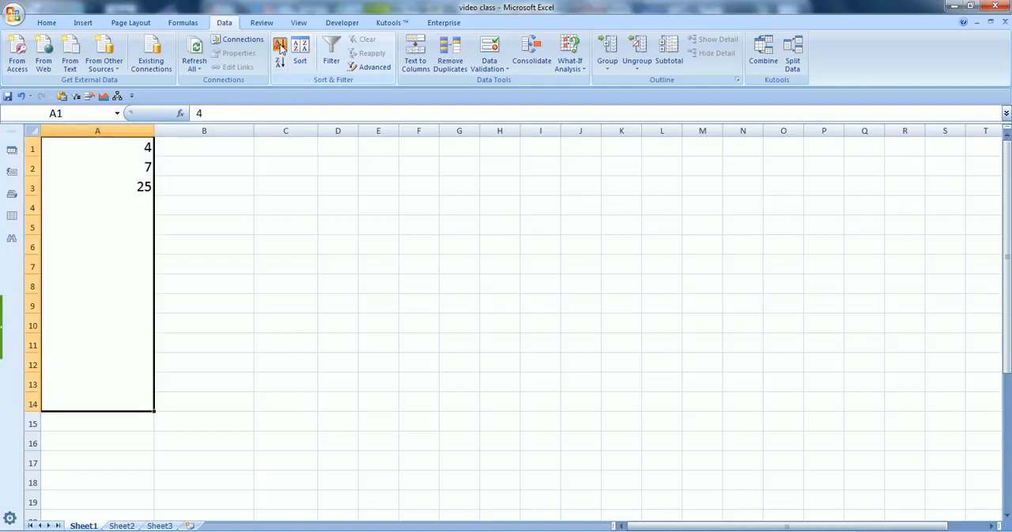
# Step: Undo both sorts of column A
pyautogui.click(193, 208)
pyautogui.hotkey('ctrl', 'z')
pyautogui.hotkey('ctrl', 'z')
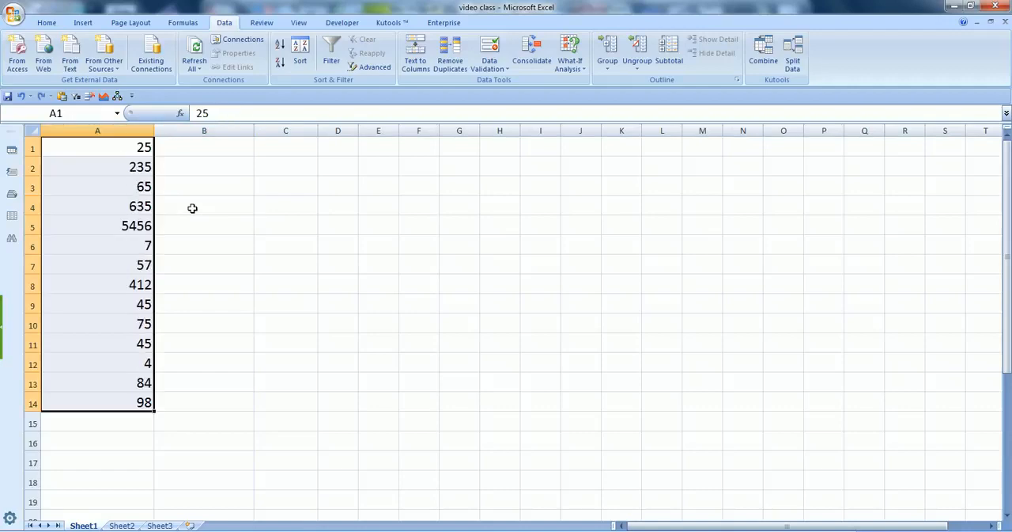
# Step: Widen column B slightly
pyautogui.click(214, 206)
pyautogui.click(213, 152)
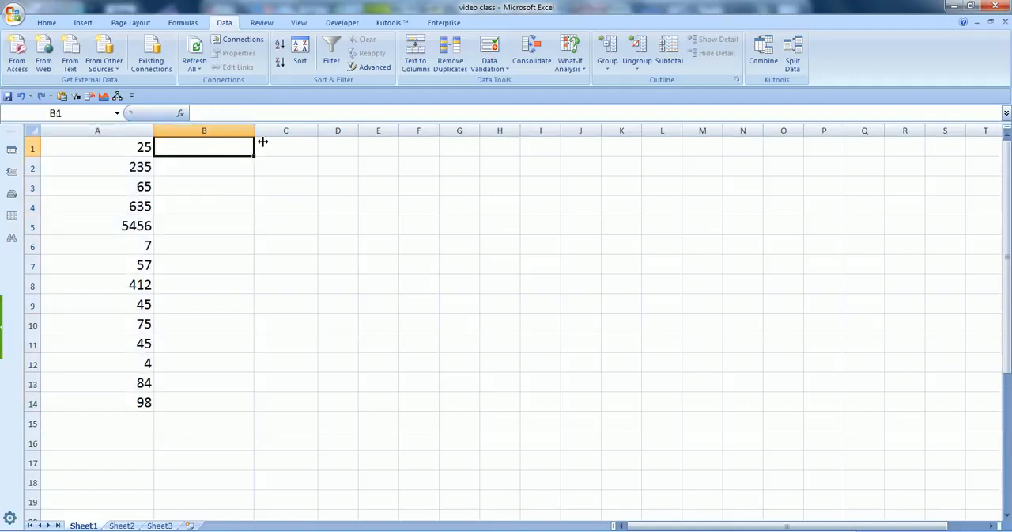
pyautogui.moveTo(262, 142); pyautogui.dragTo(267, 143)
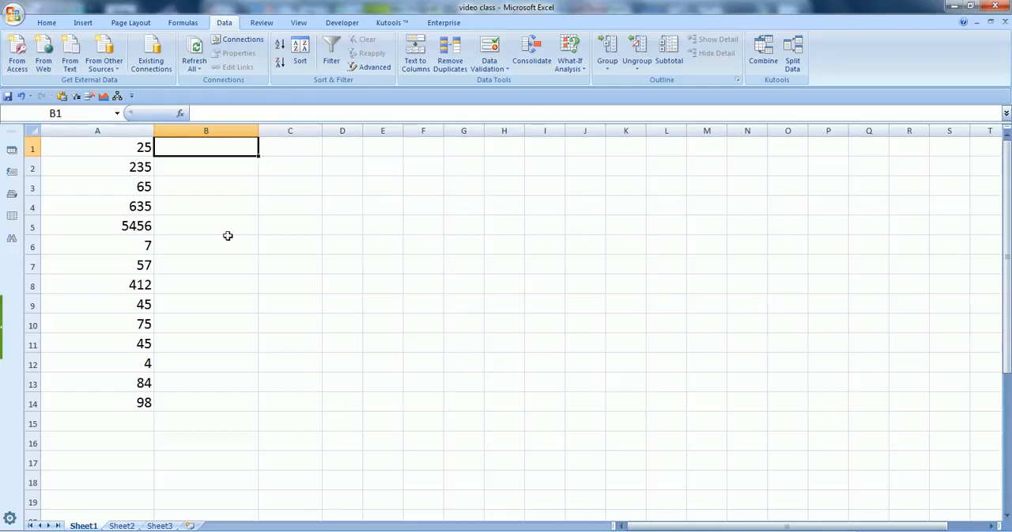
# Step: Start a new conditional formatting rule for A1:A14 that formats only the top 3 ranked values
pyautogui.moveTo(140, 155); pyautogui.dragTo(122, 404)
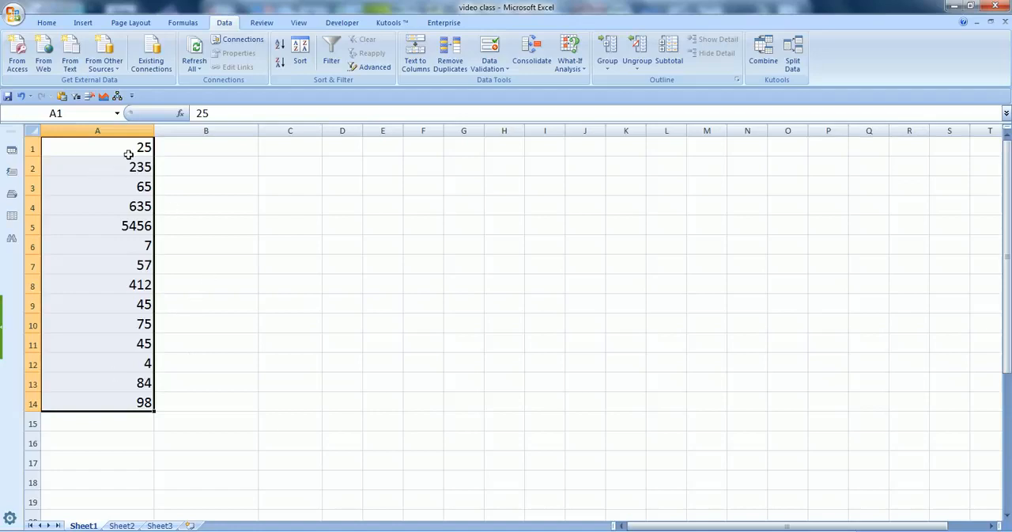
pyautogui.moveTo(129, 155); pyautogui.dragTo(149, 402)
pyautogui.click(48, 23)
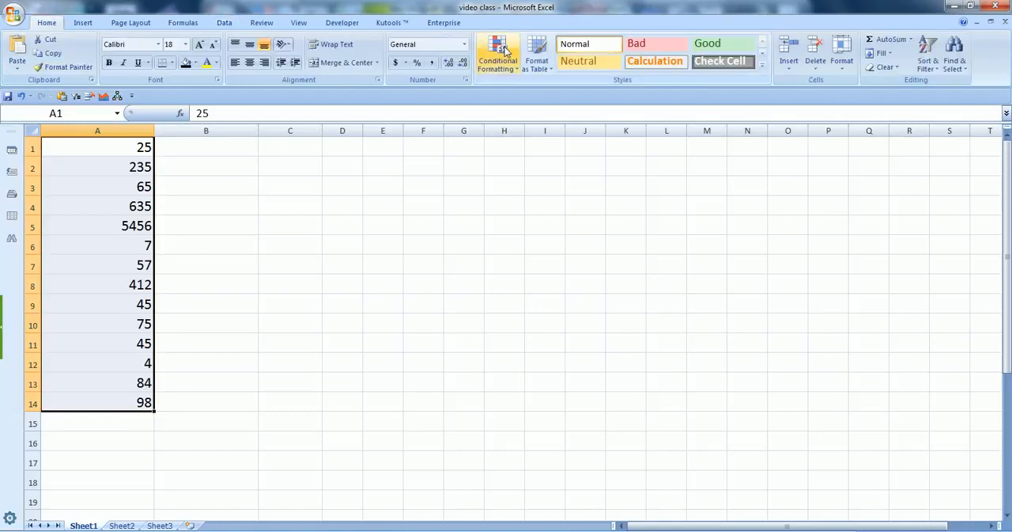
pyautogui.click(510, 70)
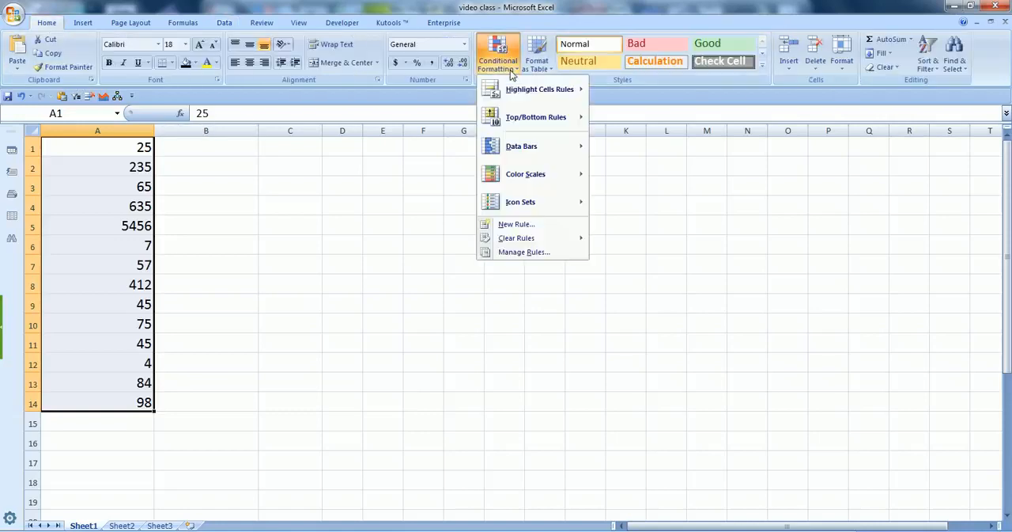
pyautogui.click(520, 226)
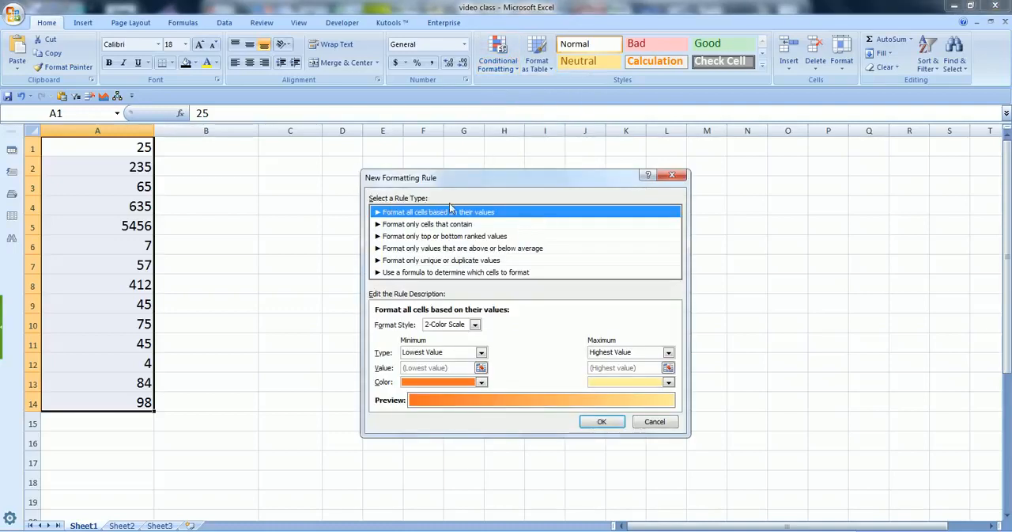
pyautogui.moveTo(485, 182); pyautogui.dragTo(506, 180)
pyautogui.click(437, 237)
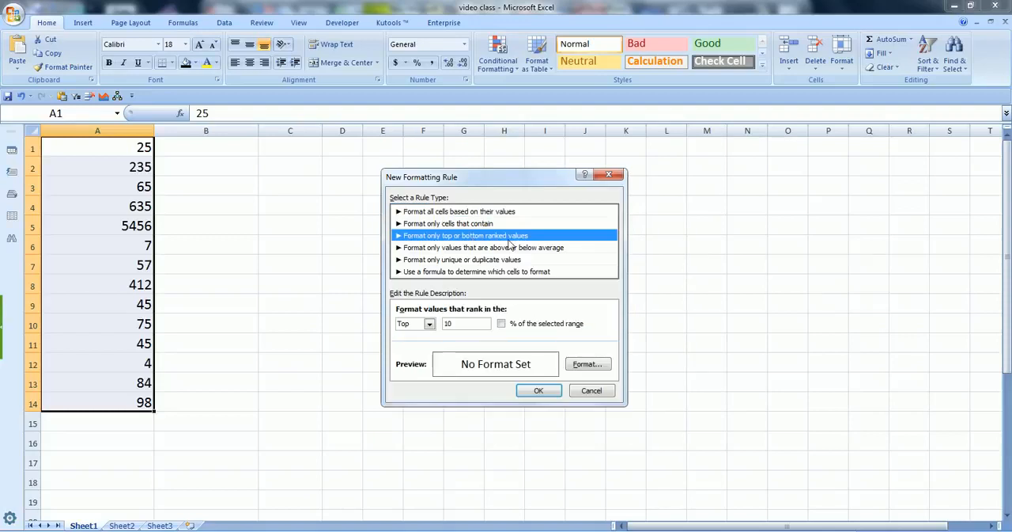
pyautogui.doubleClick(449, 324)
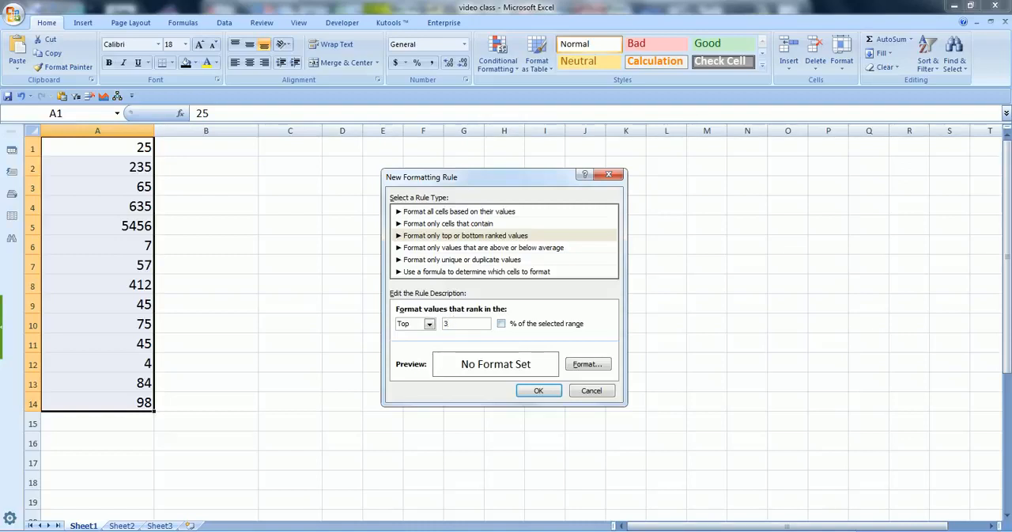
# Step: Give the top-ranked values rule a blue background fill and apply it to the selected cells
pyautogui.click(588, 364)
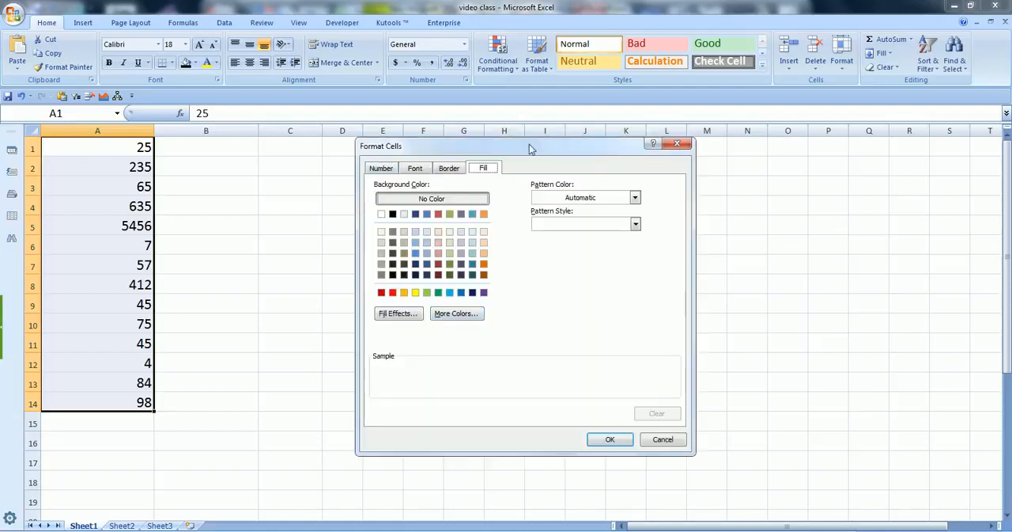
pyautogui.moveTo(540, 147); pyautogui.dragTo(558, 149)
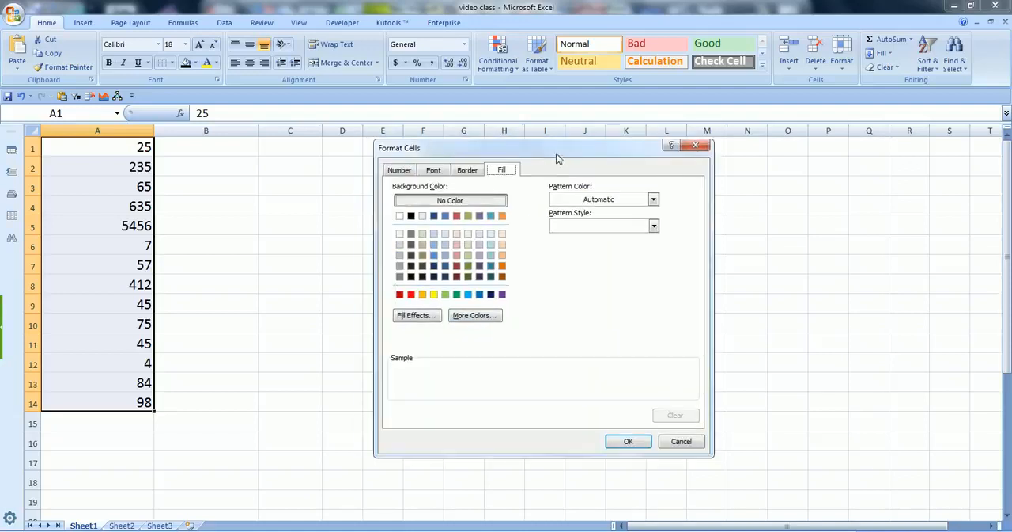
pyautogui.click(445, 216)
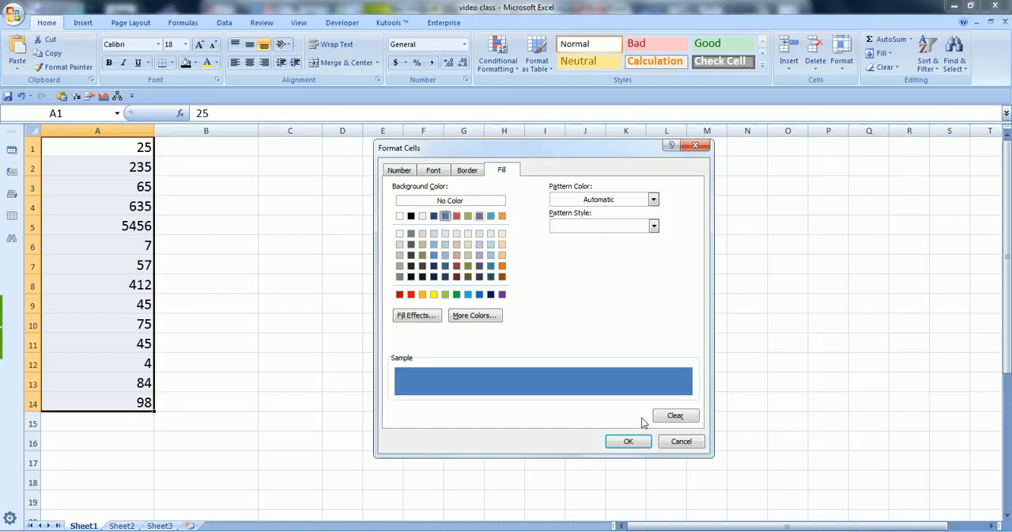
pyautogui.click(630, 441)
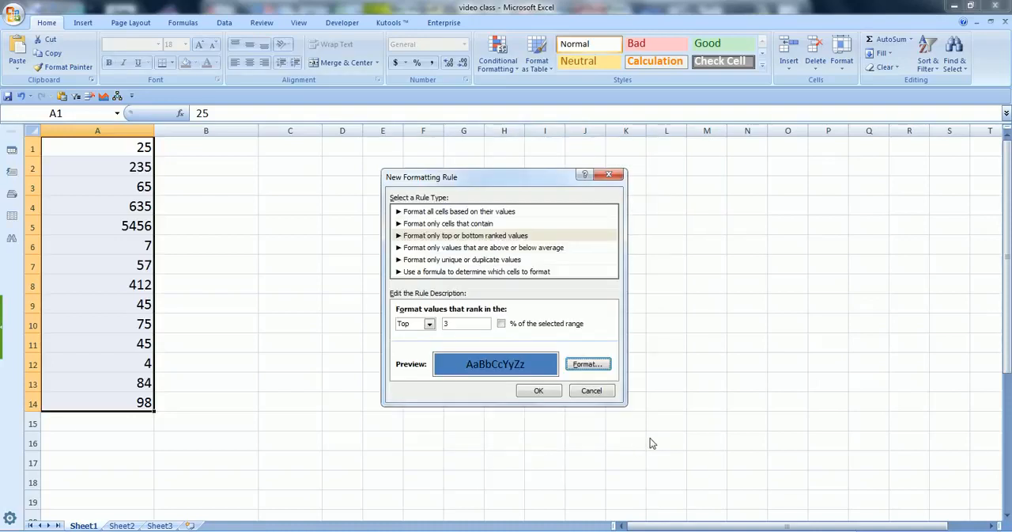
pyautogui.click(539, 390)
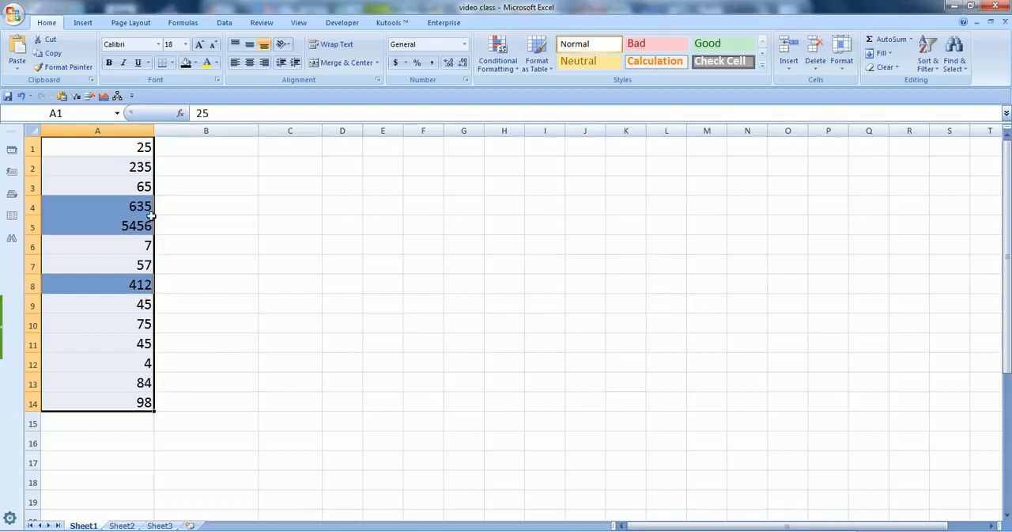
# Step: Examine which cells of column A are highlighted by the conditional formatting rule compared with the whole list
pyautogui.moveTo(140, 206); pyautogui.dragTo(141, 226)
pyautogui.click(147, 288)
pyautogui.click(232, 305)
pyautogui.keyDown('ctrl'); pyautogui.click(145, 288); pyautogui.keyUp('ctrl')
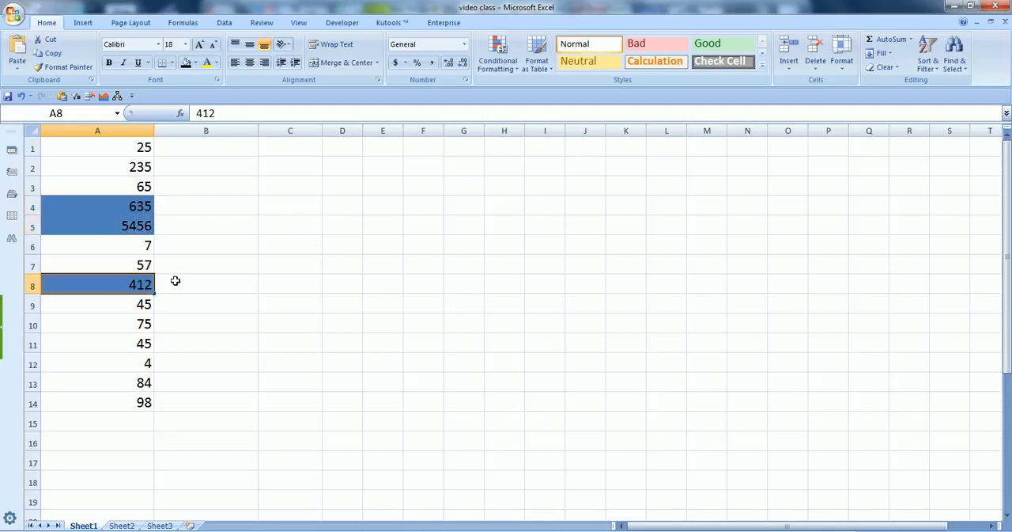
pyautogui.click(176, 282)
pyautogui.moveTo(140, 207); pyautogui.dragTo(140, 226)
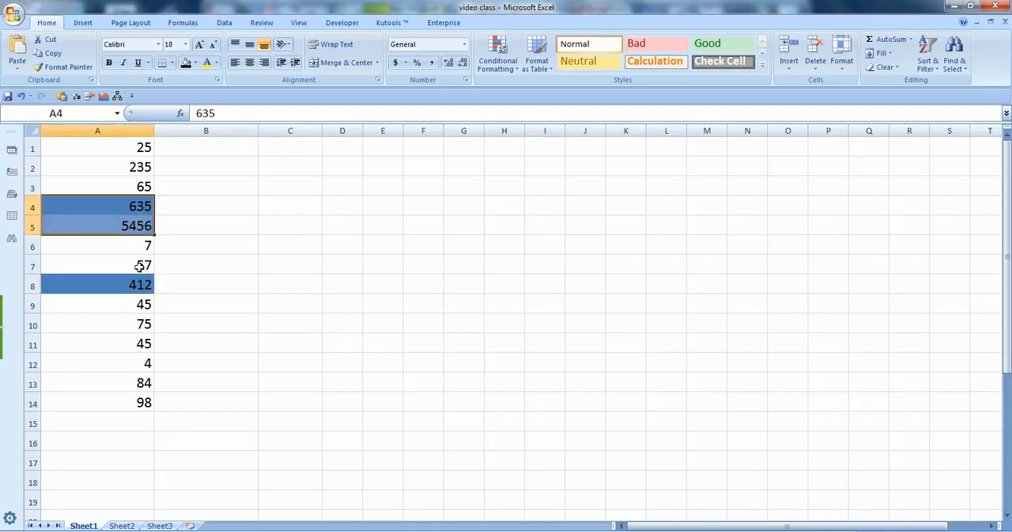
pyautogui.click(140, 287)
pyautogui.moveTo(144, 150); pyautogui.dragTo(147, 403)
pyautogui.click(186, 401)
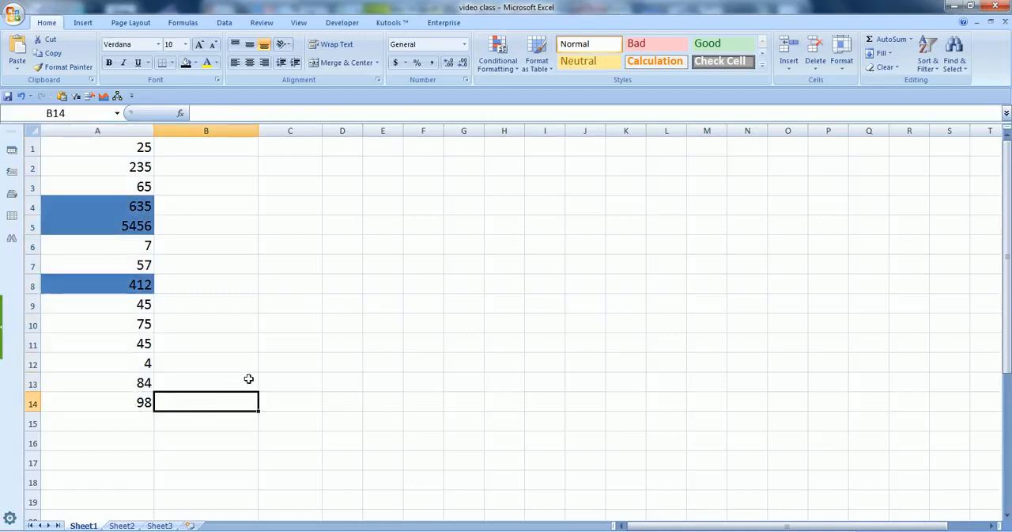
# Step: Narrow column B slightly
pyautogui.moveTo(259, 131); pyautogui.dragTo(246, 131)
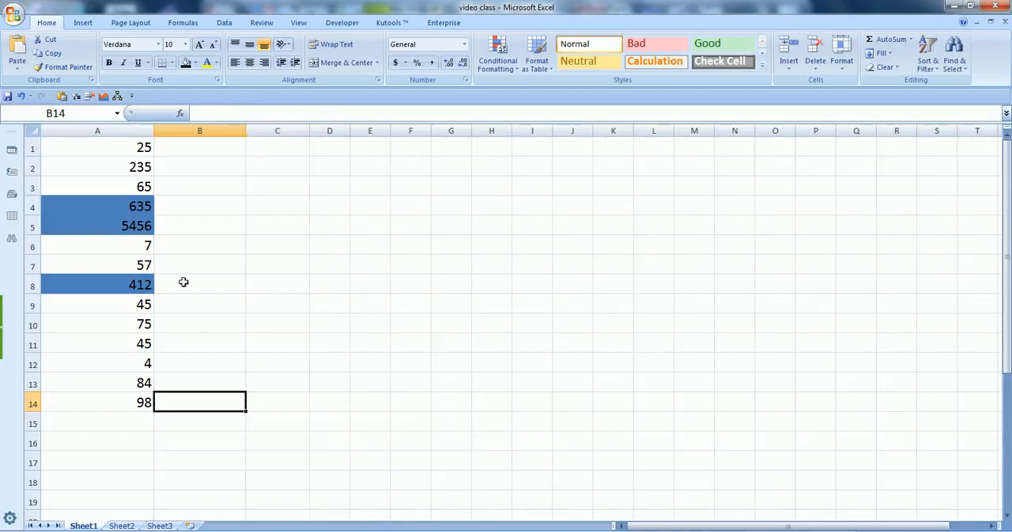
pyautogui.moveTo(139, 148); pyautogui.dragTo(124, 383)
pyautogui.click(233, 368)
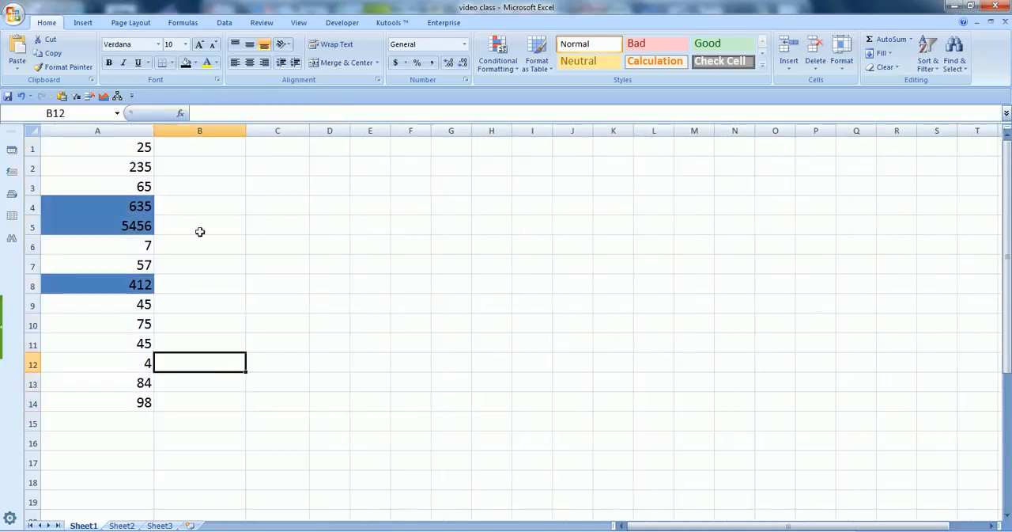
# Step: Undo the narrowing of column B and the conditional formatting rule on column A
pyautogui.click(201, 151)
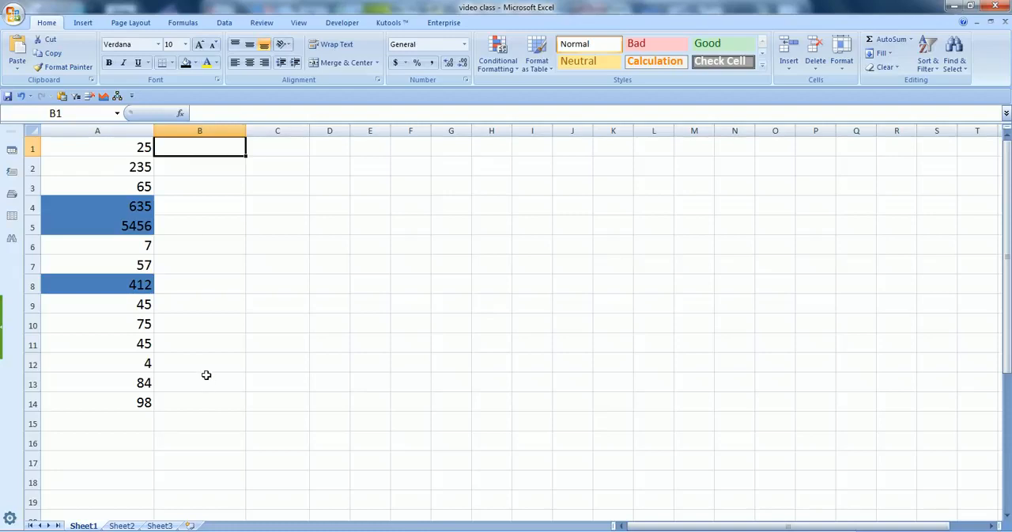
pyautogui.hotkey('ctrl', 'z')
pyautogui.hotkey('ctrl', 'z')
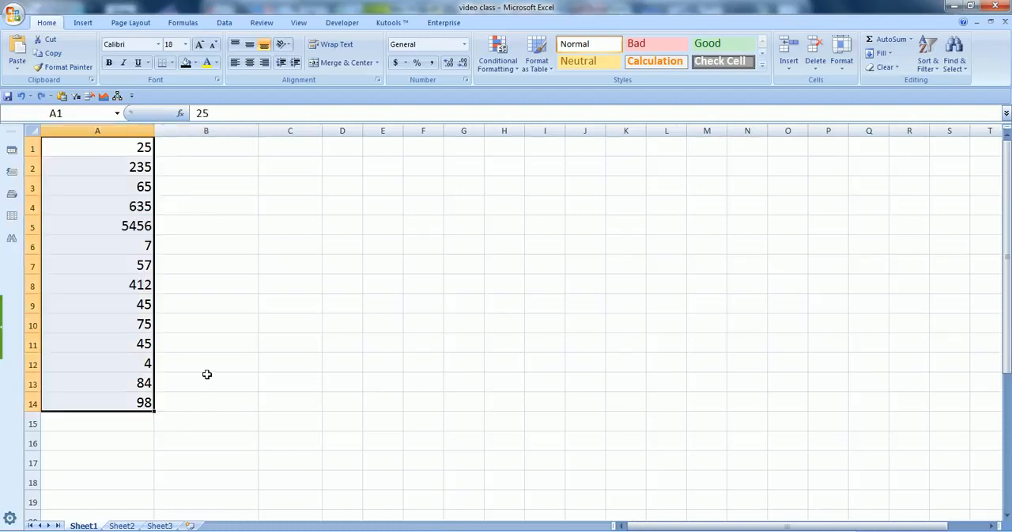
# Step: Copy the formula text =LARGE(A$1:A$20,ROW($A1)) from cell B10 on Sheet2, leaving that cell unchanged
pyautogui.hotkey('ctrl', 'pagedown')
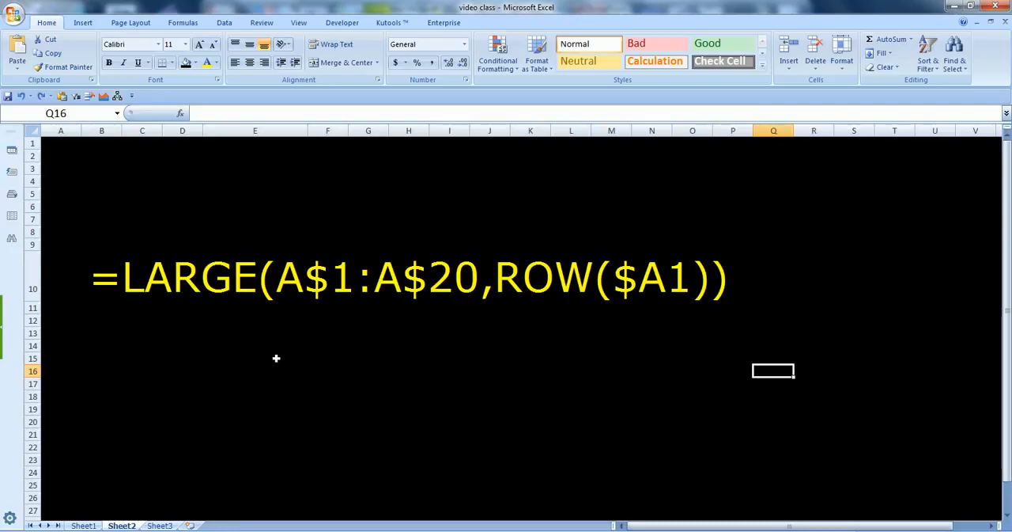
pyautogui.click(118, 284)
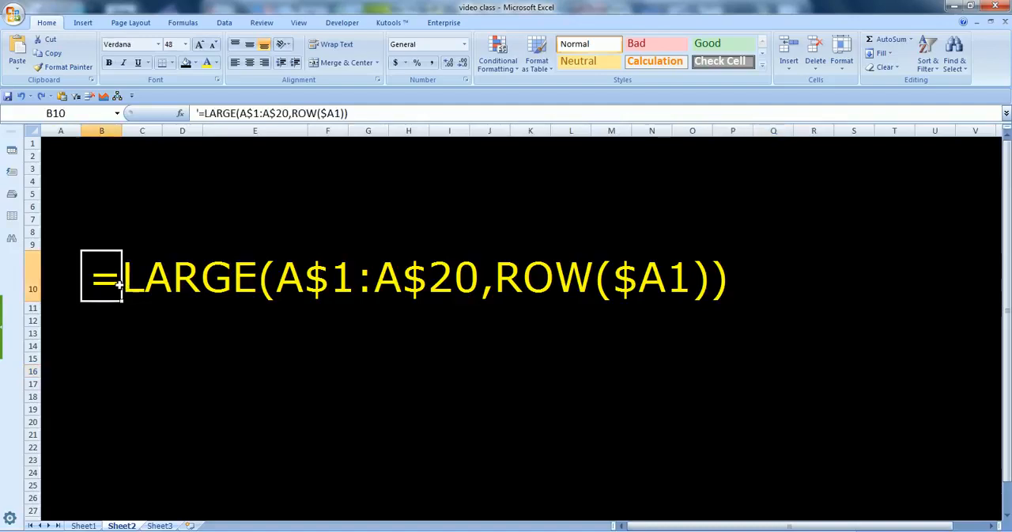
pyautogui.moveTo(200, 113); pyautogui.dragTo(348, 113)
pyautogui.hotkey('ctrl', 'c')
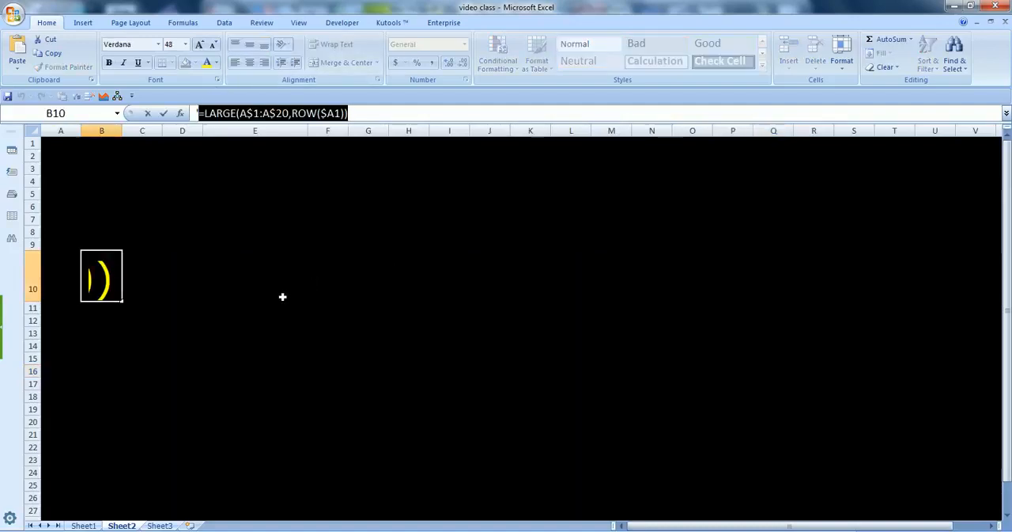
pyautogui.press('Escape')
# Step: Paste the copied LARGE formula into cell B1 on Sheet1 and fill it down to B14
pyautogui.click(84, 525)
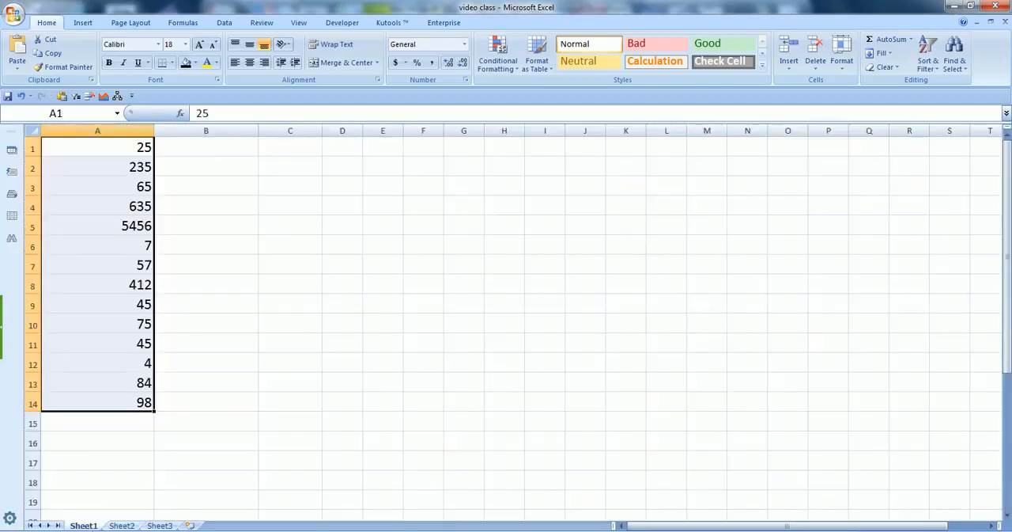
pyautogui.click(219, 144)
pyautogui.hotkey('ctrl', 'v')
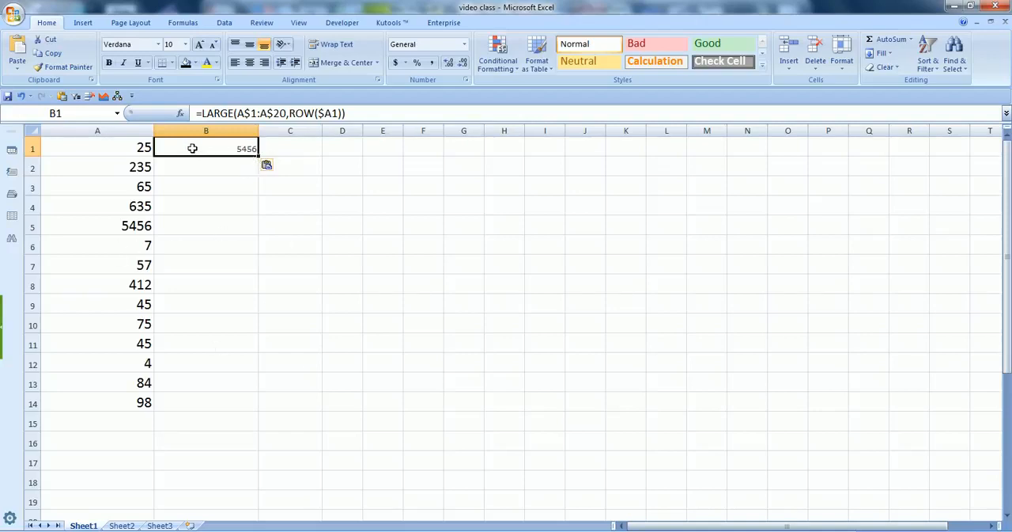
pyautogui.doubleClick(259, 158)
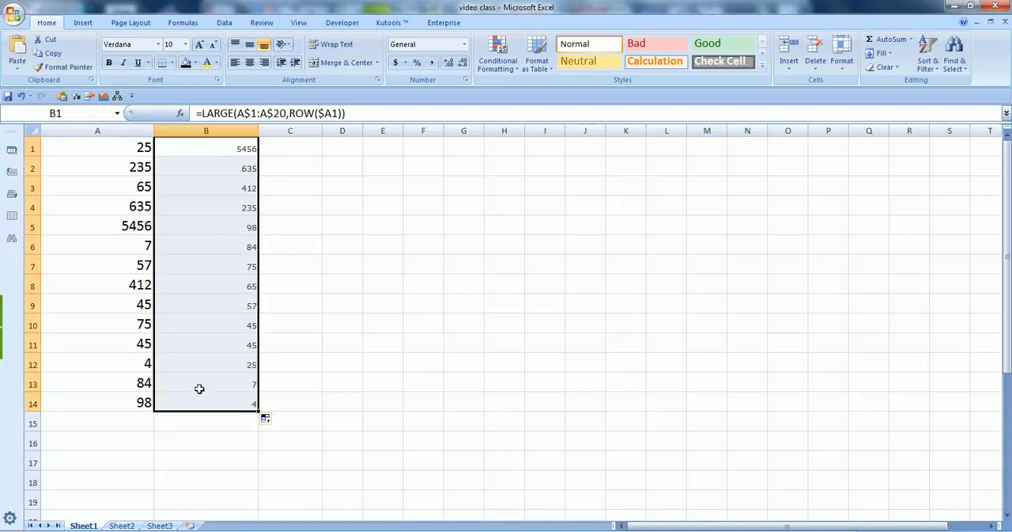
# Step: Check the first and last LARGE formulas in column B, in cells B1 and B14
pyautogui.moveTo(240, 150)
pyautogui.mouseDown()
pyautogui.moveTo(261, 407)
pyautogui.moveTo(265, 263)
pyautogui.moveTo(248, 150)
pyautogui.mouseUp()
pyautogui.click(249, 151)
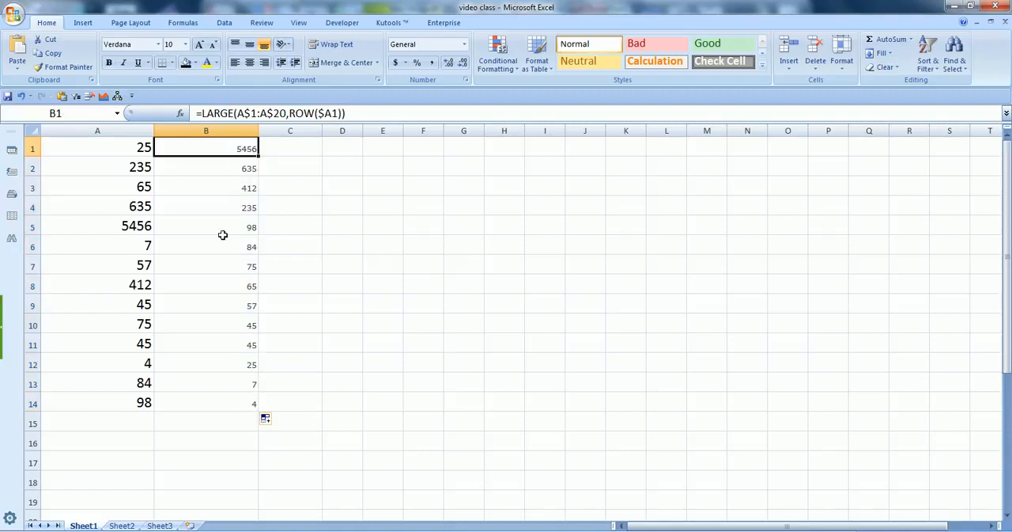
pyautogui.click(240, 404)
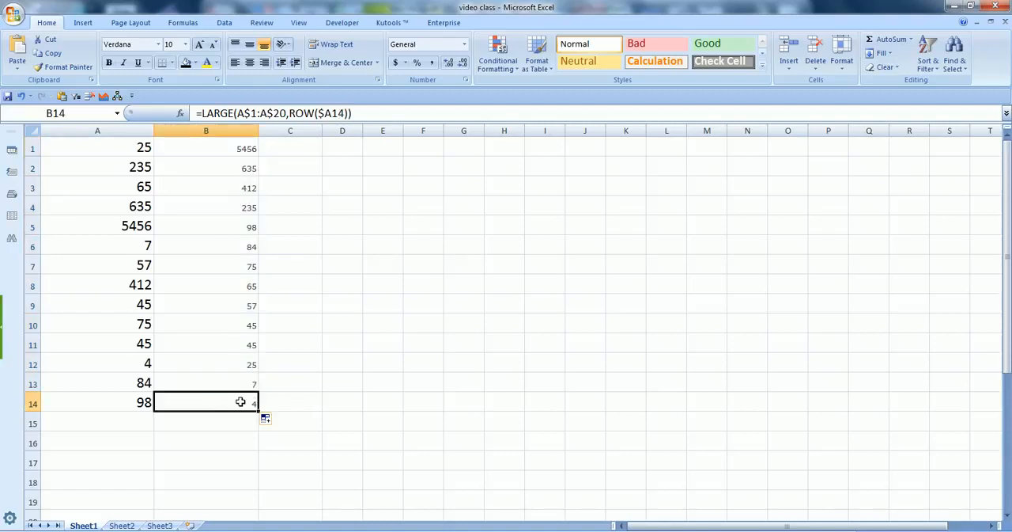